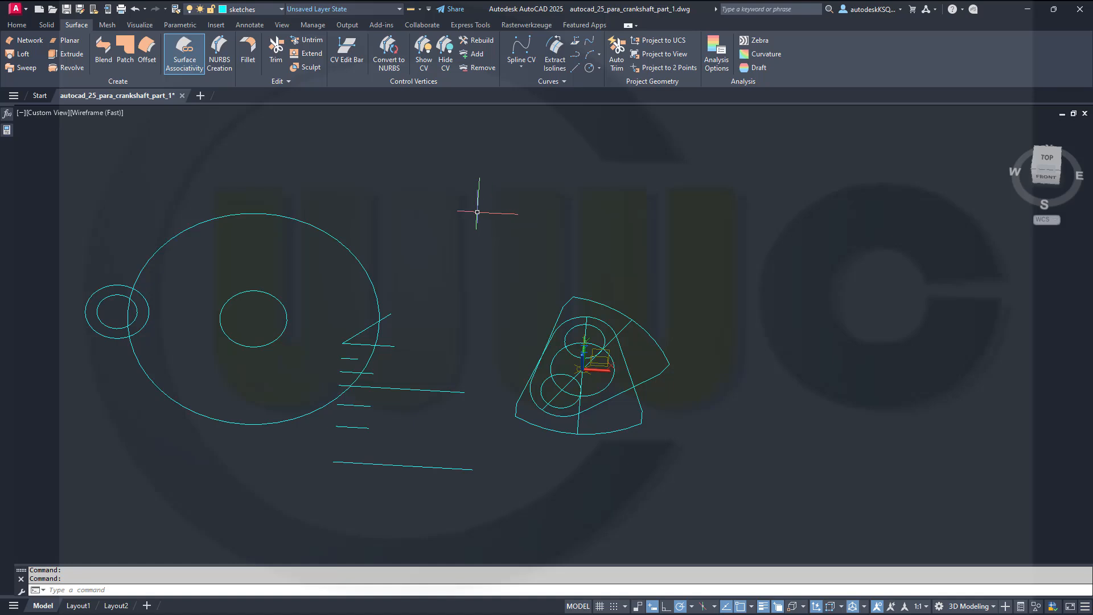
Undo the last view change and create a parameter group filter named user_parameter
key(ctrl+z)
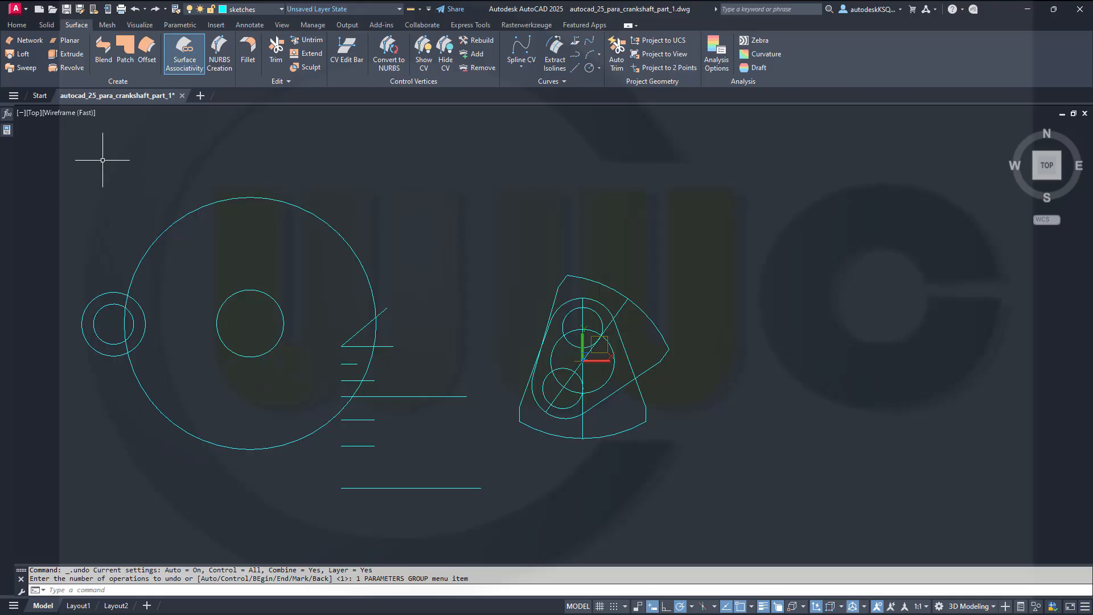
mouse_move(13, 119)
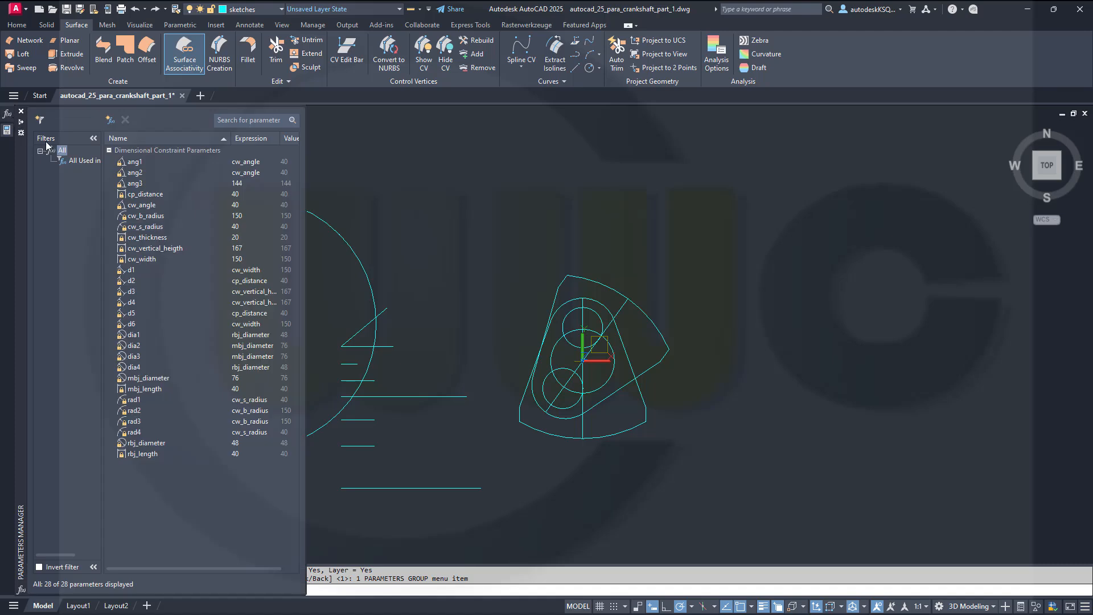
click(40, 120)
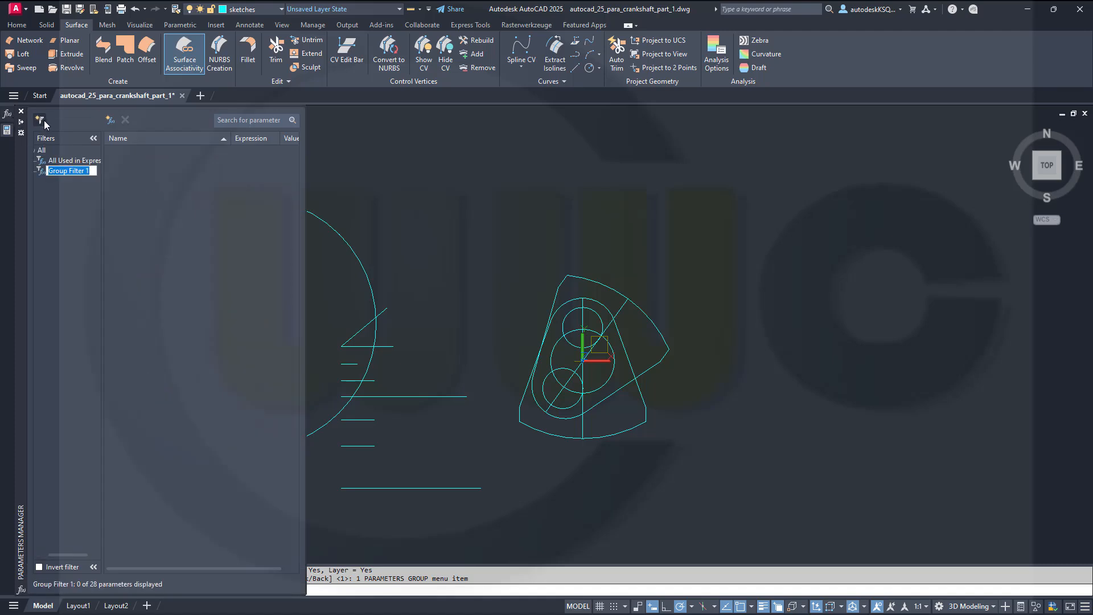
text(user_parameter)
key(Return)
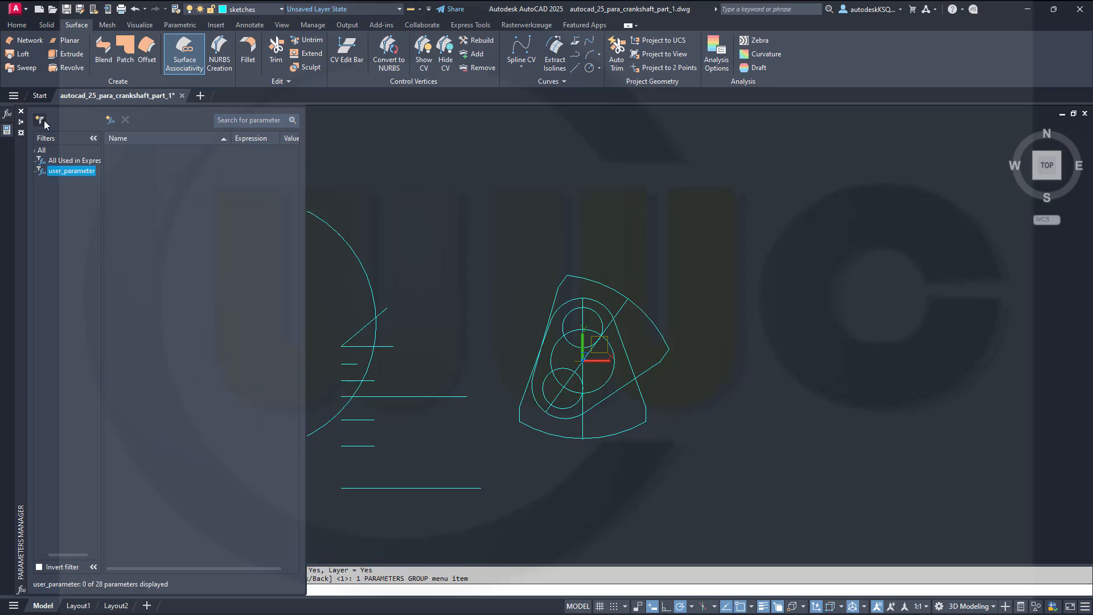
Assign cp_distance, all the cw_ parameters, and the mbj and rbj diameters and lengths to the user_parameter filter, and show that group
click(46, 152)
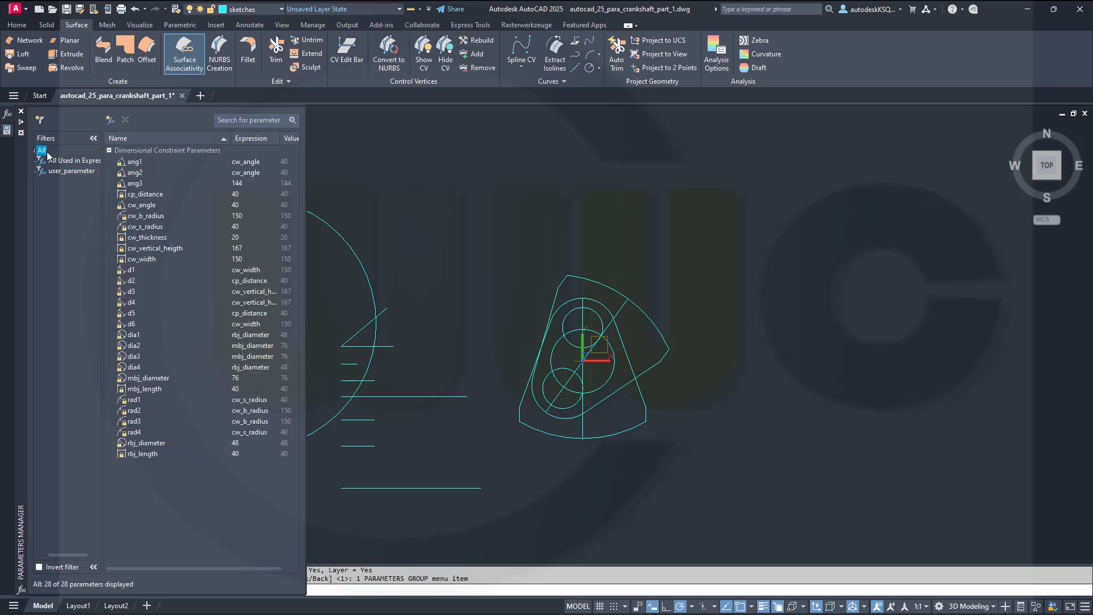
click(160, 194)
click(148, 262)
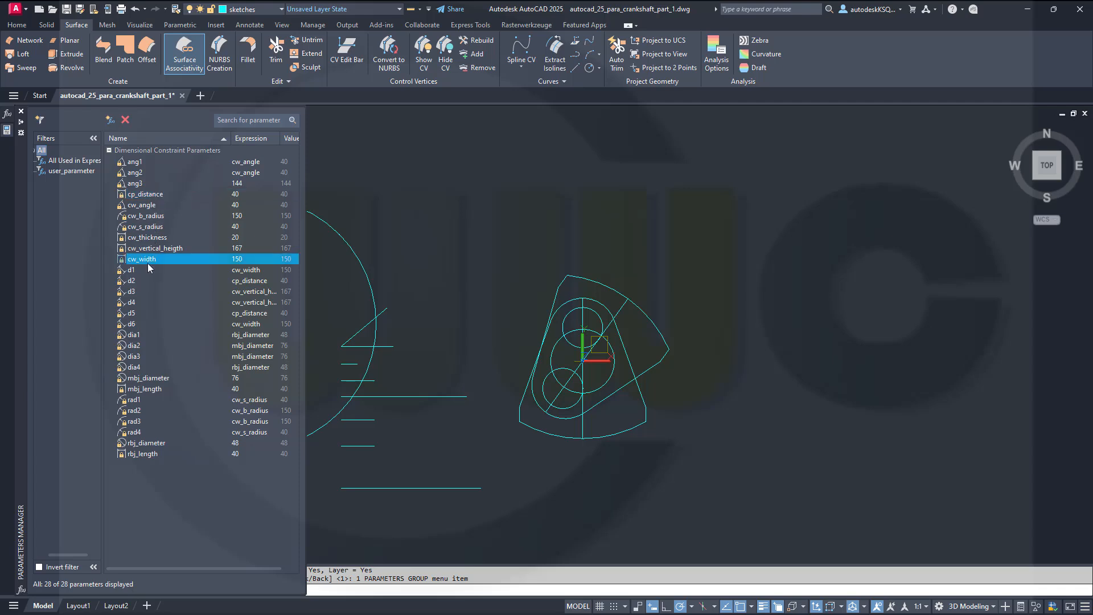
shift+click(148, 196)
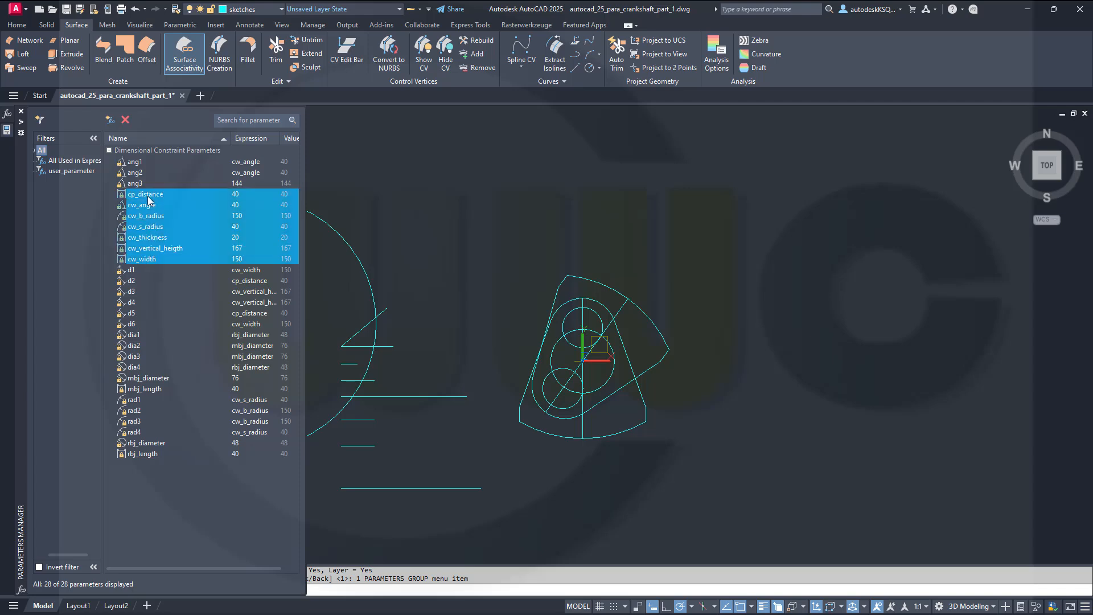
ctrl+click(160, 378)
ctrl+click(147, 389)
ctrl+click(149, 443)
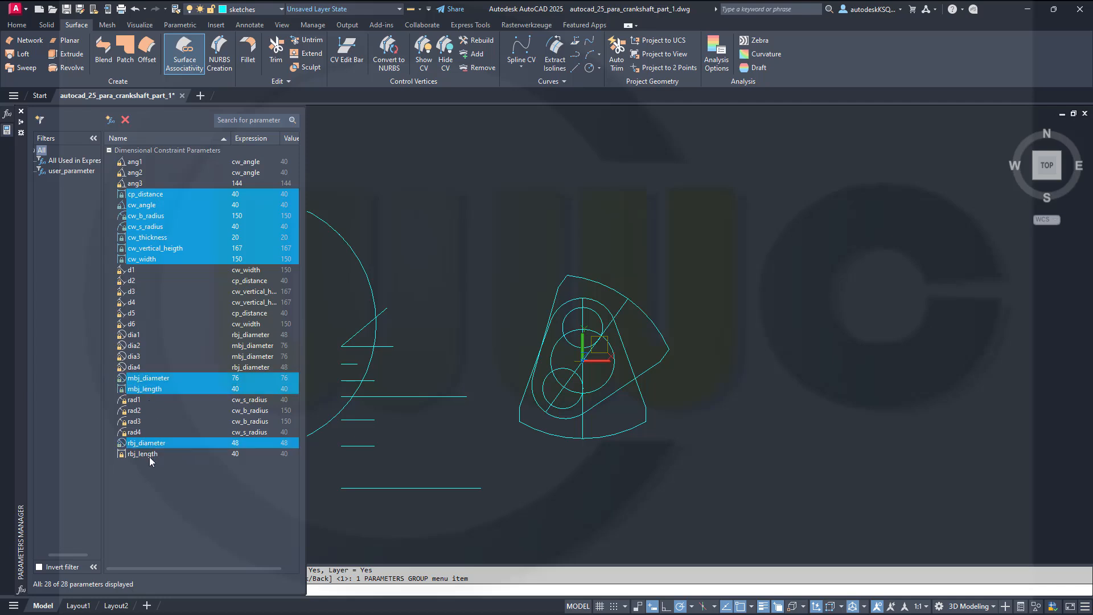
ctrl+click(150, 455)
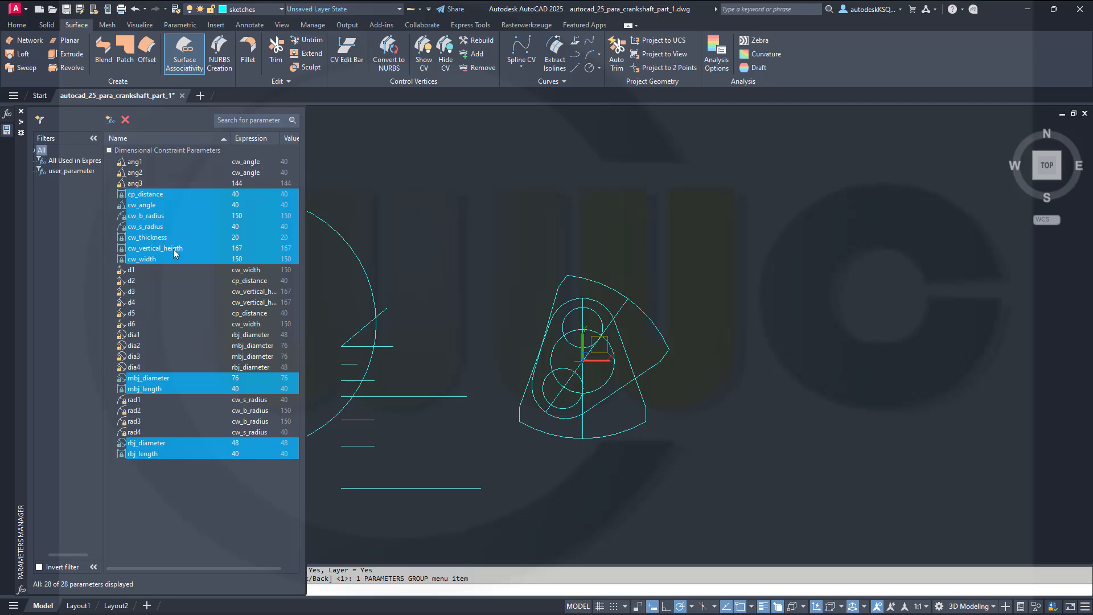
drag(161, 389, 72, 173)
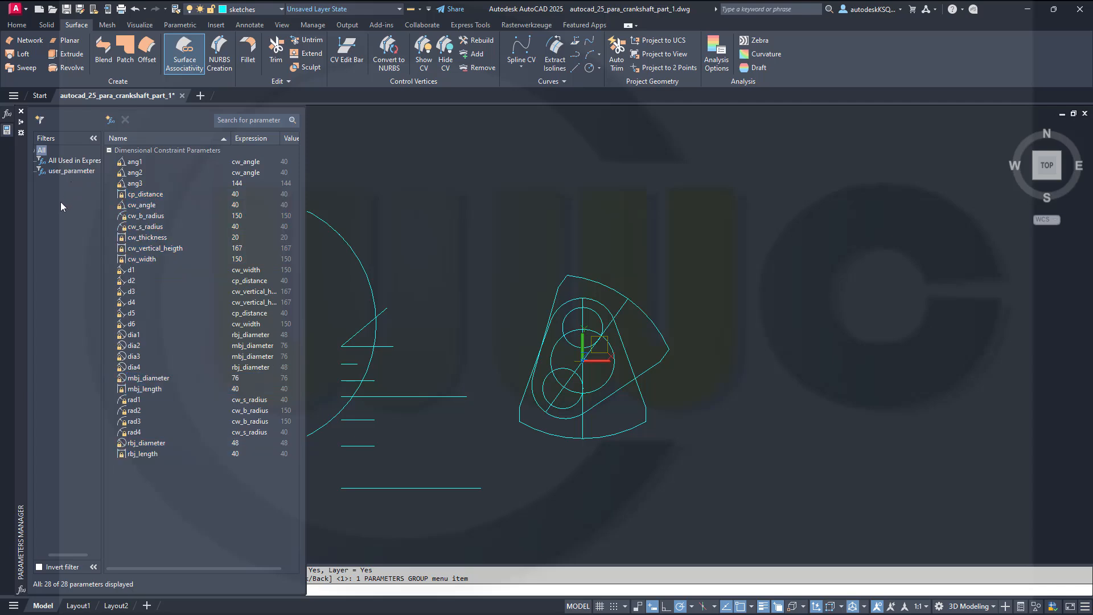
click(72, 170)
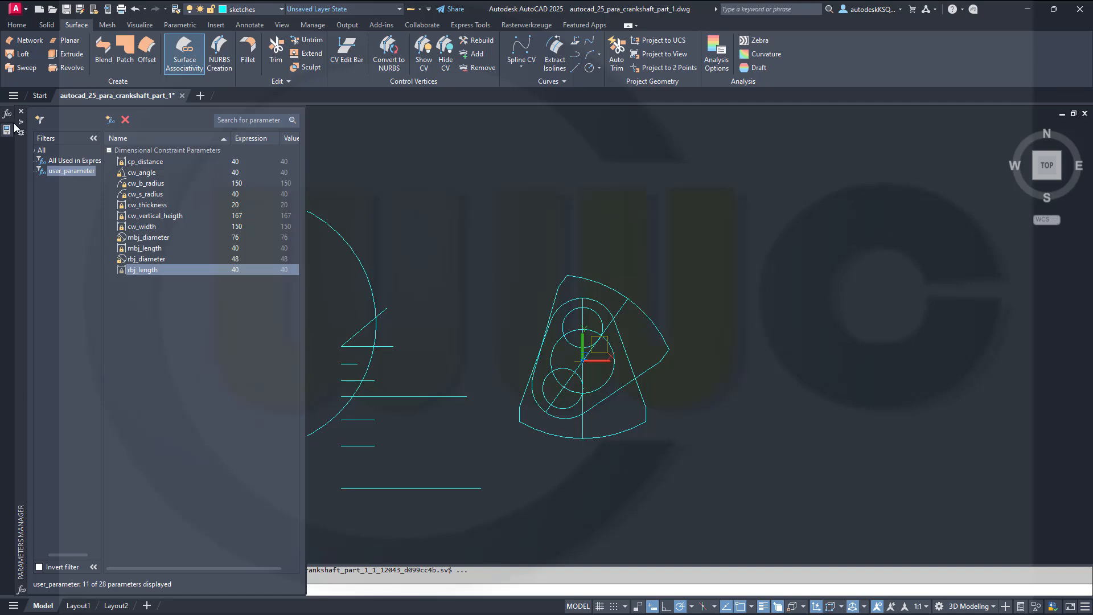
Add a user parameter named rbj_offset with the expression cw_thickness
mouse_move(5, 132)
click(110, 119)
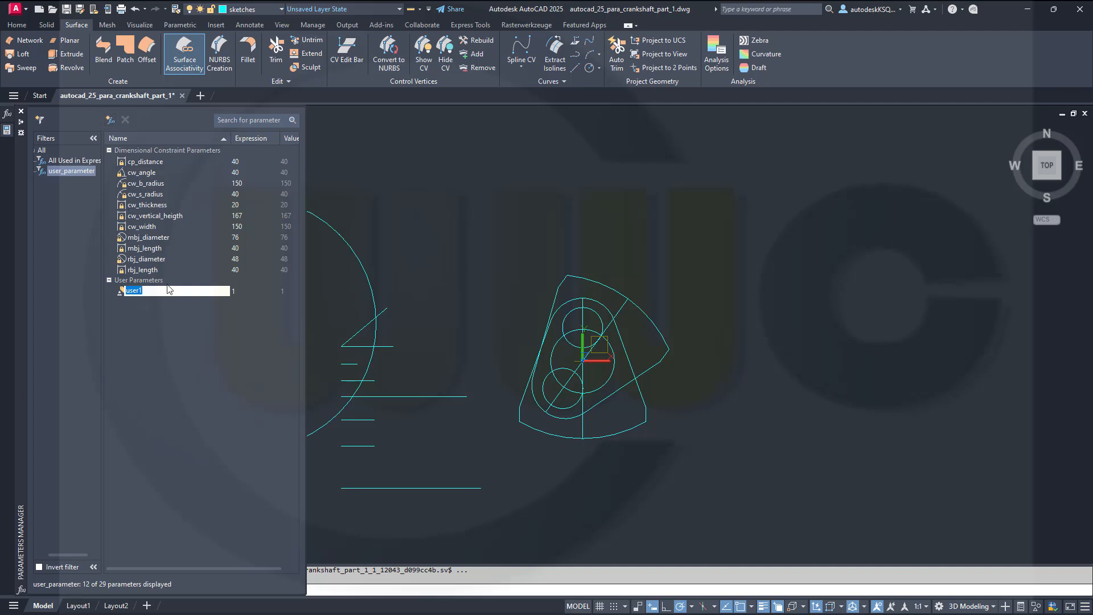
text(ro)
key(BackSpace)
text(bj_offset)
click(235, 293)
click(235, 293)
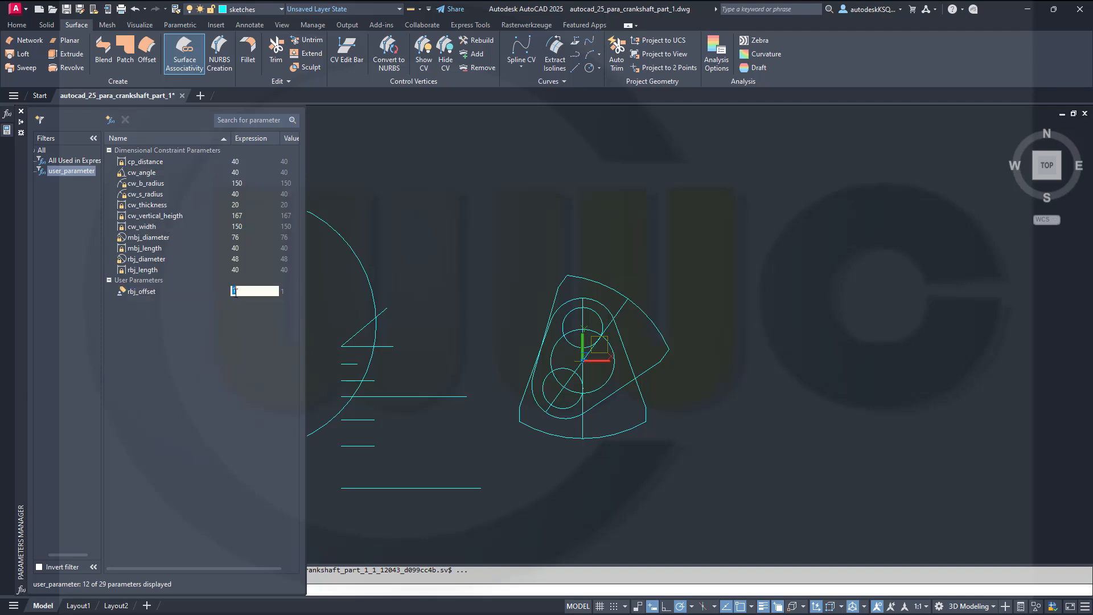
text(cw_thickness)
key(Return)
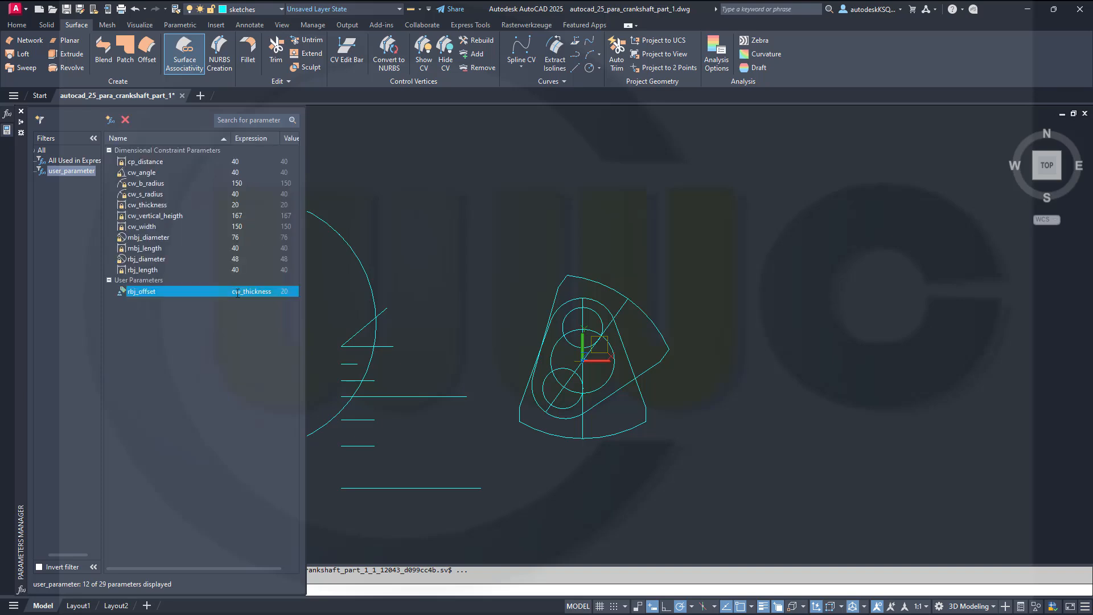
Add another user parameter and try to name it 2nd_cw_offset
click(110, 120)
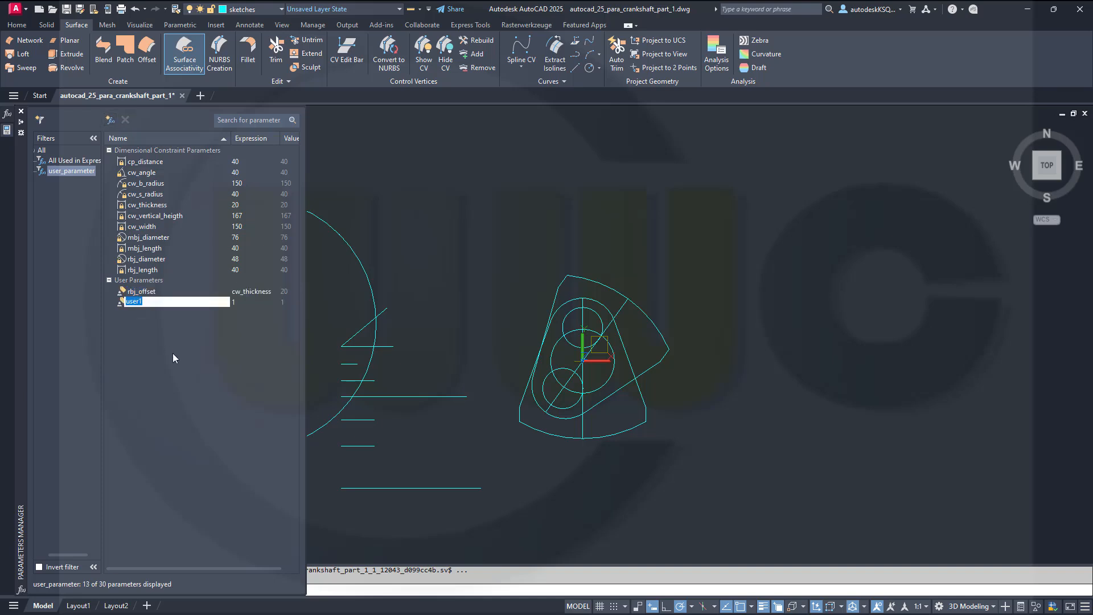
text(2nd_cw_offset)
key(Return)
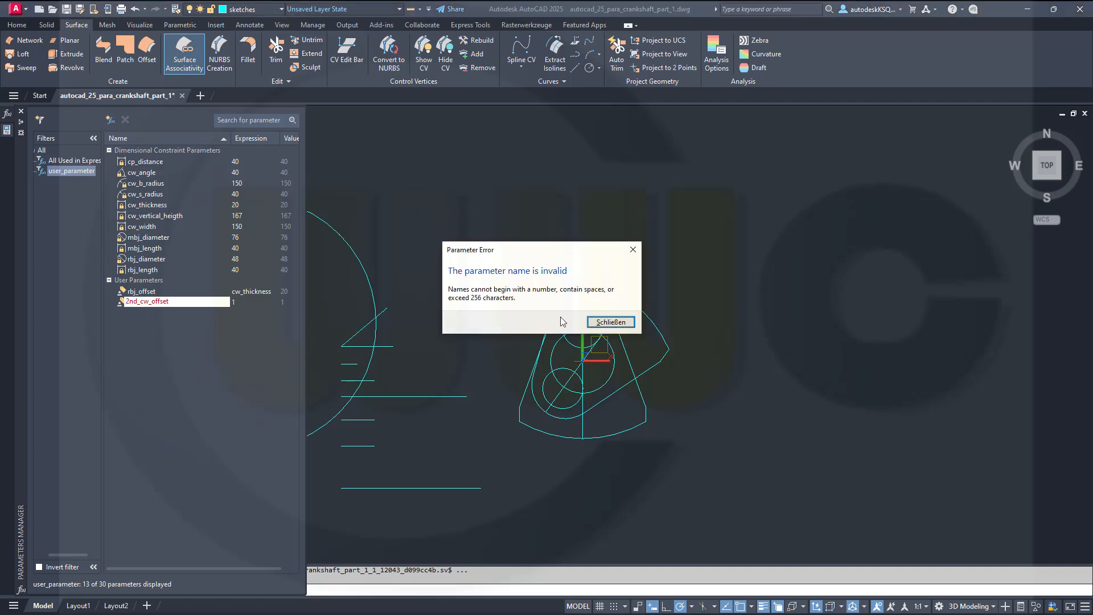
click(612, 323)
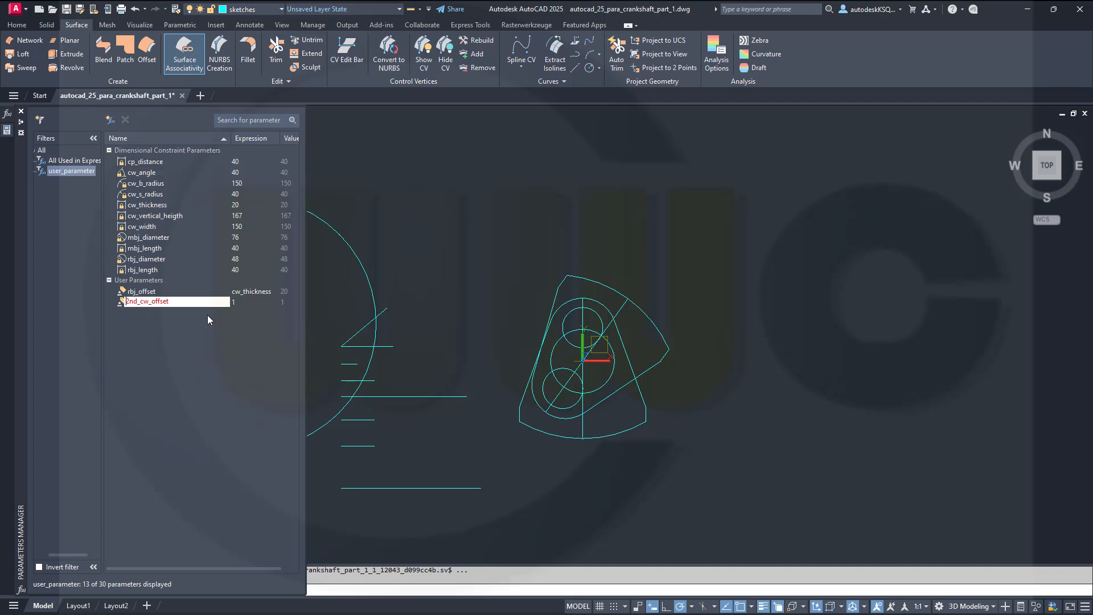
key(Return)
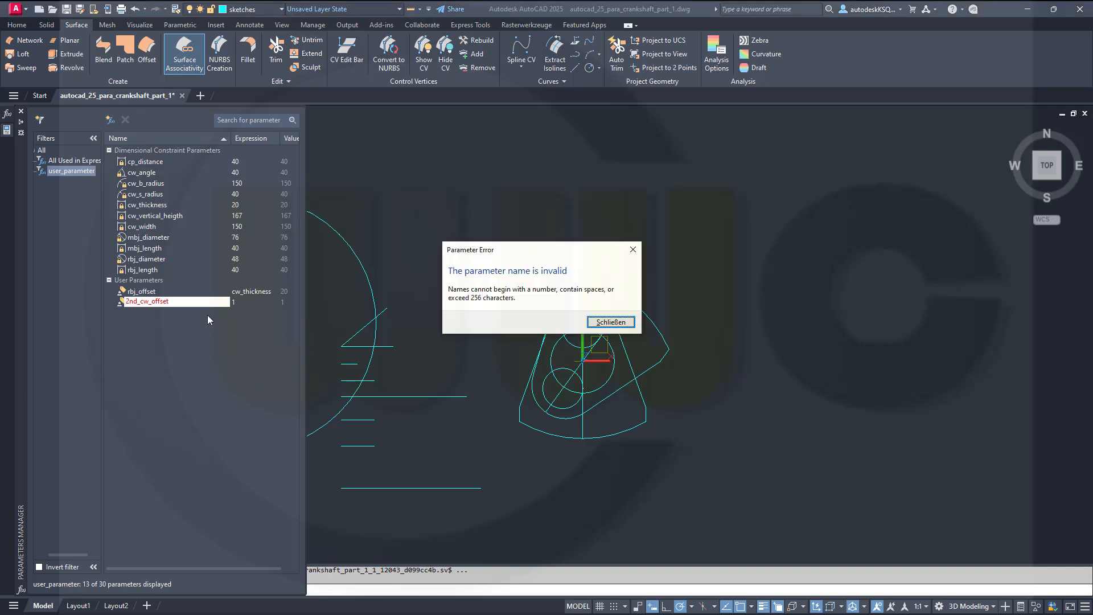
key(Return)
Correct the new user parameter's name to second_cw_offset
key(Delete)
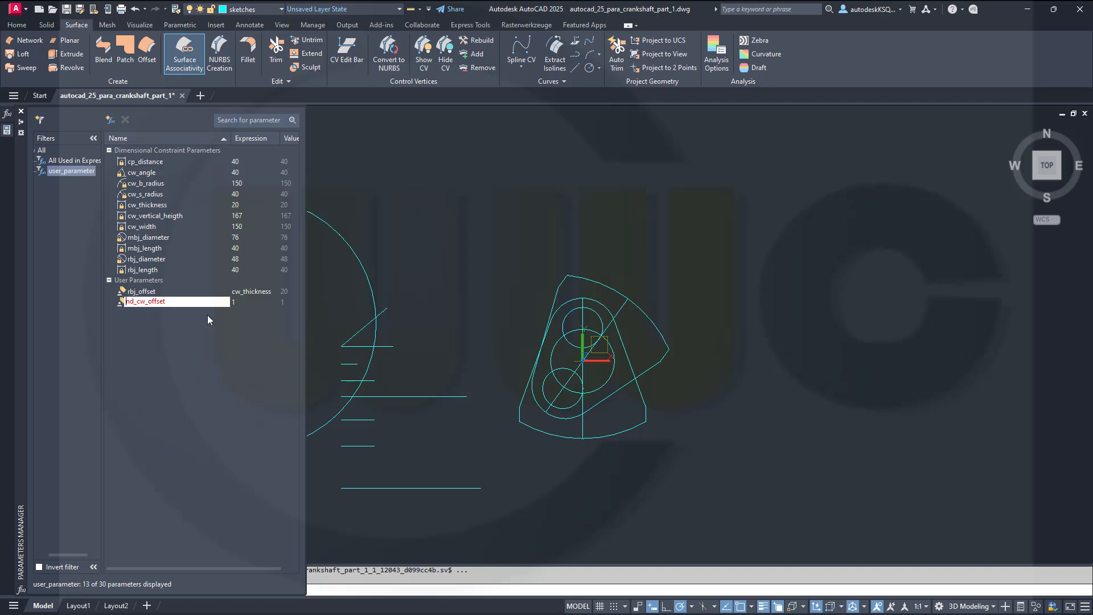
text(second)
key(Delete)
key(Delete)
Set the expression of second_cw_offset to cw_thickness+rbj_length
double_click(240, 303)
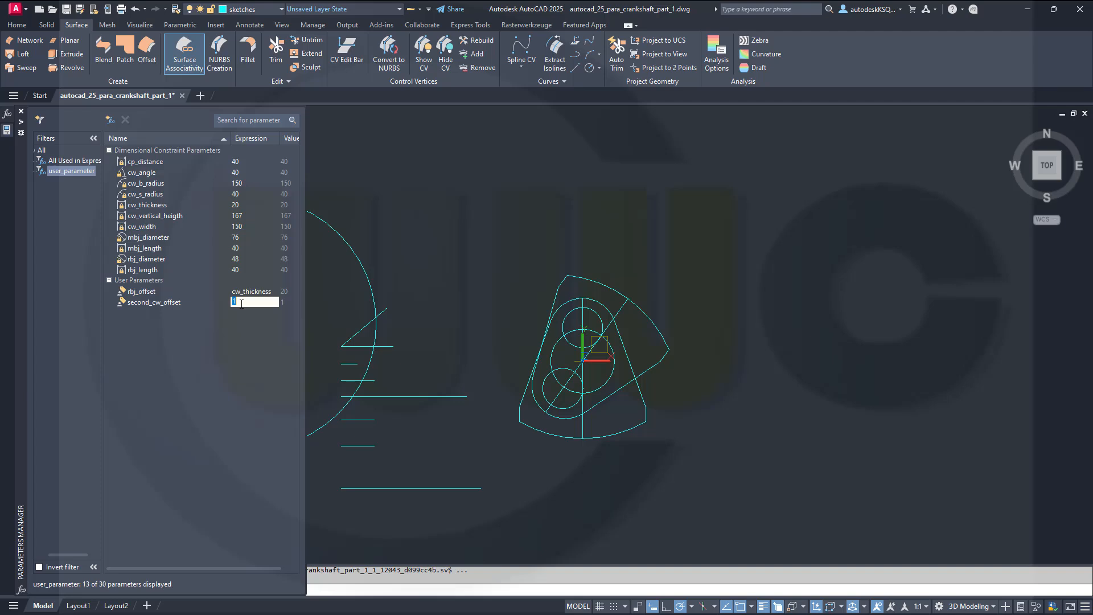
text(cw)
text(_thickness)
text(+r)
text(b)
text(j)
text(_length)
key(Return)
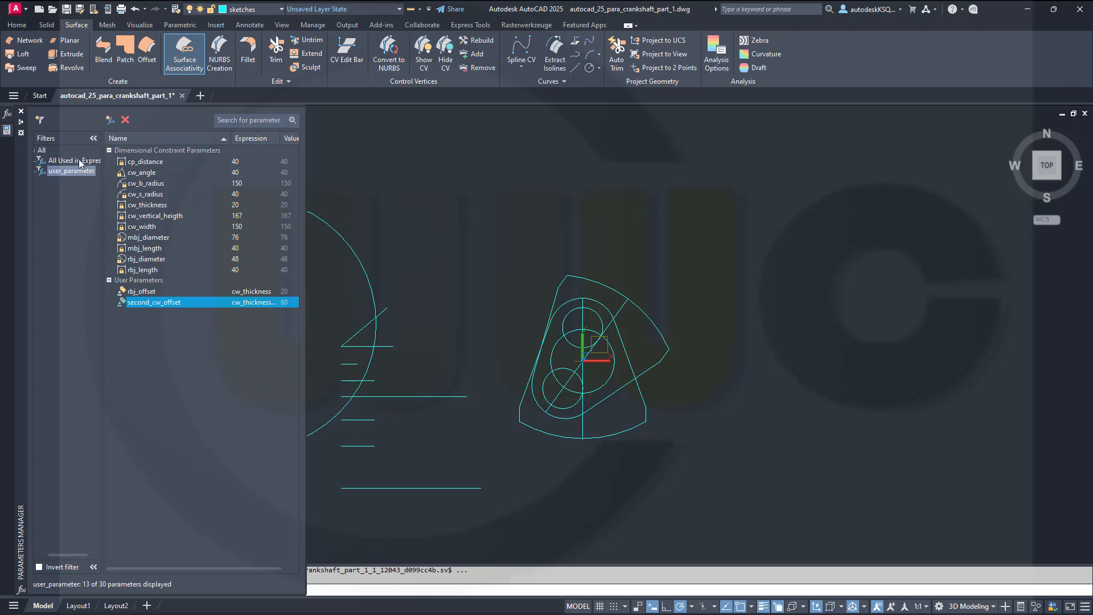
Add a user parameter named mbj_offset with the expression 2*cw_thickness+rbj_length
click(112, 122)
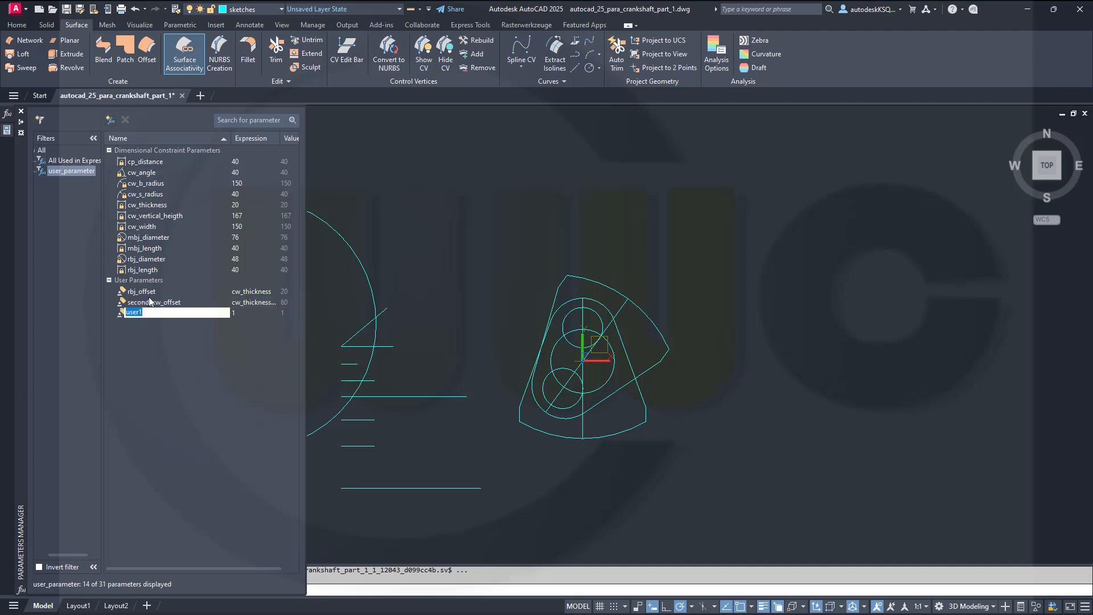
text(mbj_offset)
double_click(241, 313)
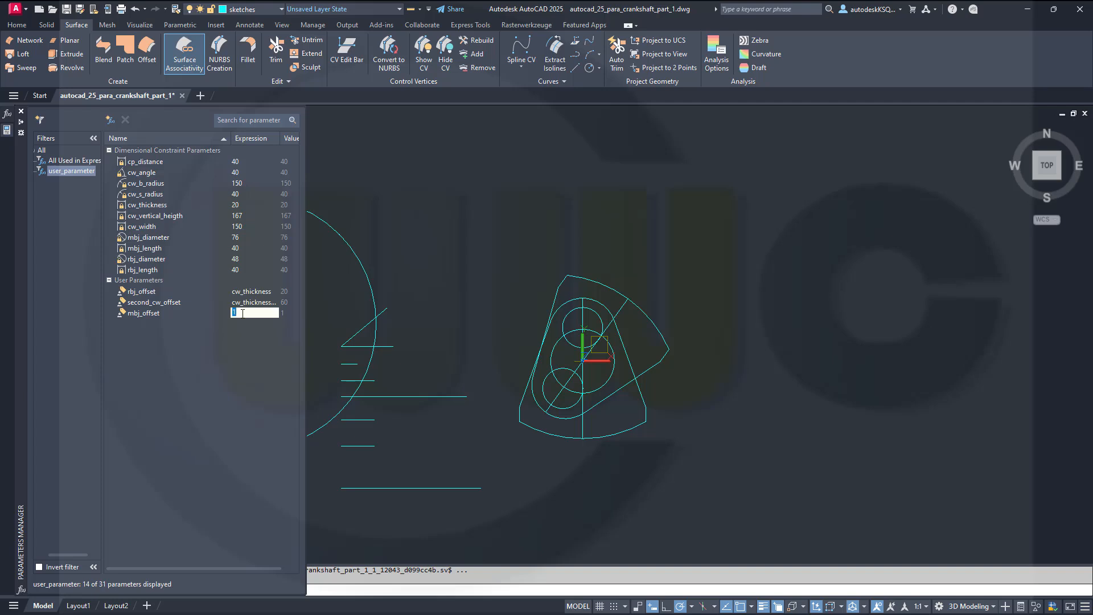
text(2)
text(*cw_thickness)
text(+)
text(rbj)
text(_)
text(length)
key(Return)
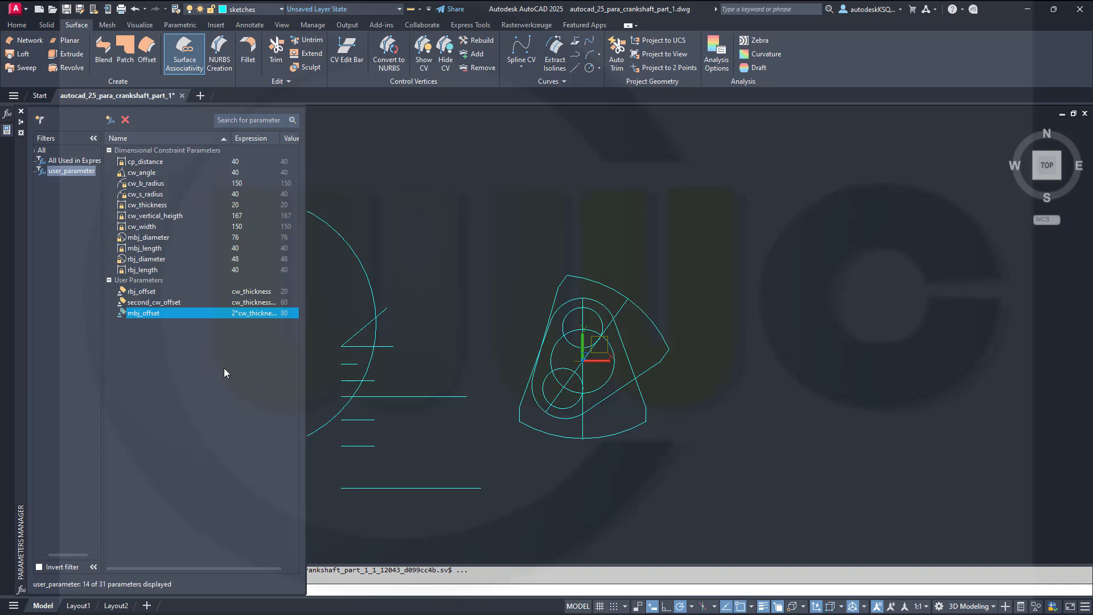
Add a fourth user parameter and name it part_offset
click(110, 119)
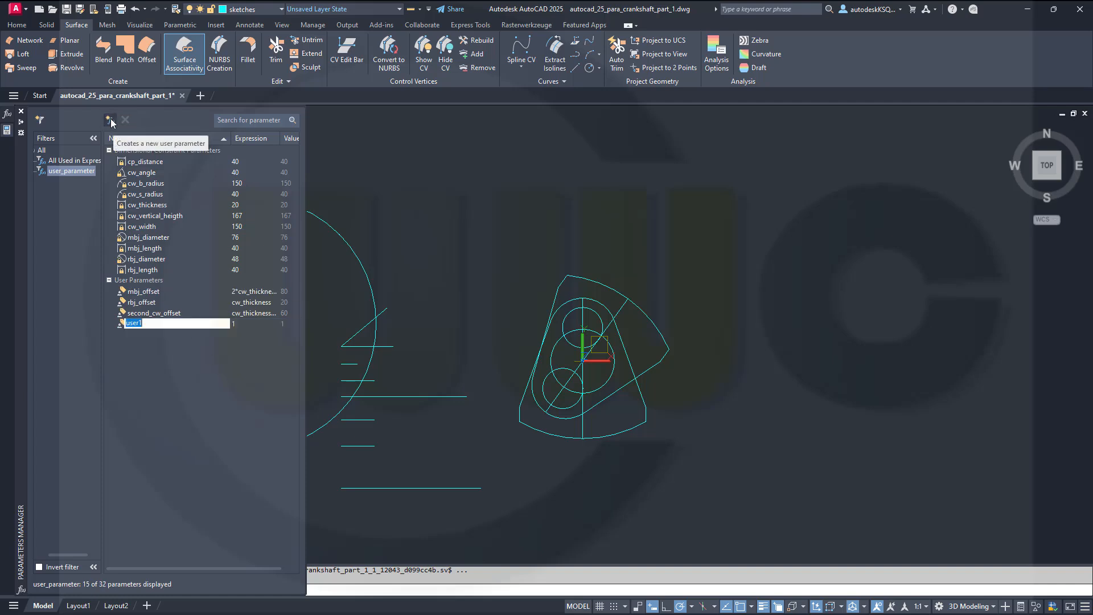
text(part_o)
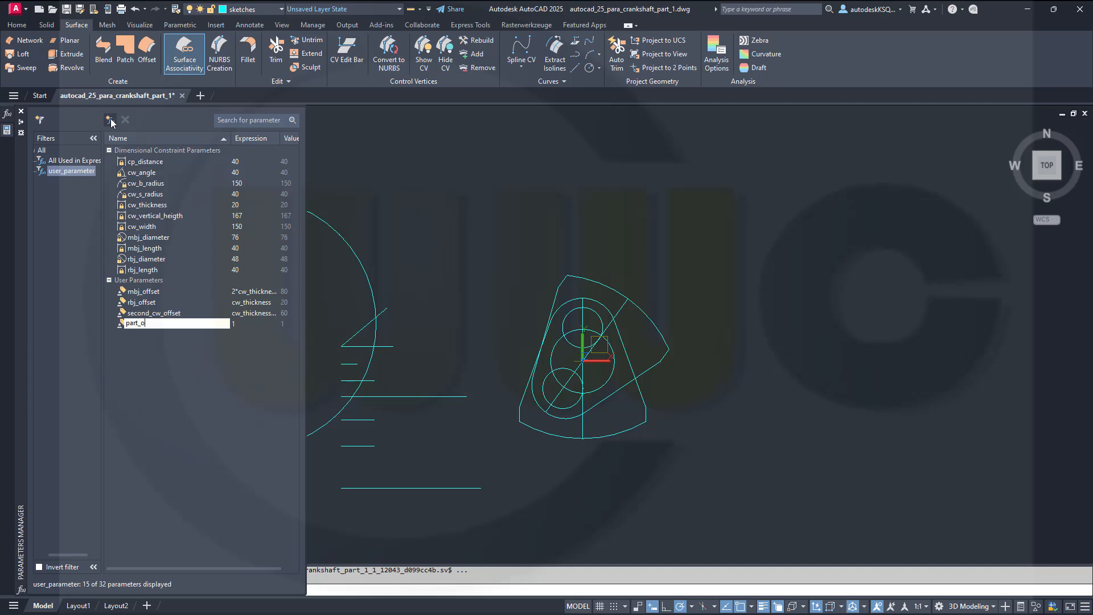
text(ffset)
Set the expression of part_offset to 2*cw_thickness+mbj_length+rbj_length
click(245, 324)
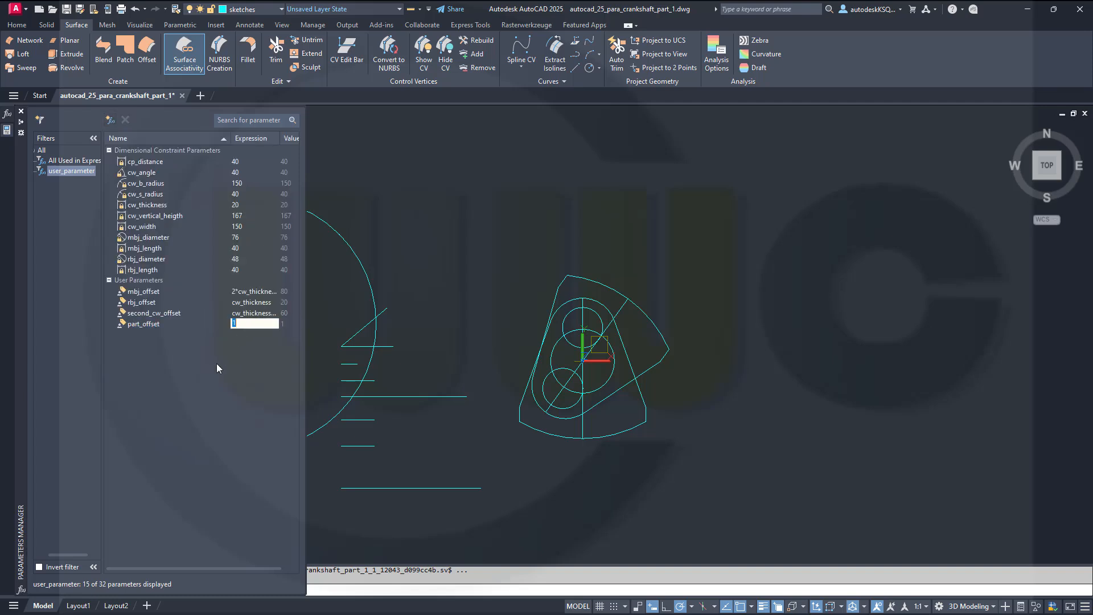
text(2)
text(*cw_th)
text(ickness)
text(+)
text(m)
text(bj_)
text(length)
text(+)
text(rb)
text(j_len)
text(gth)
key(BackSpace)
text(g)
key(Return)
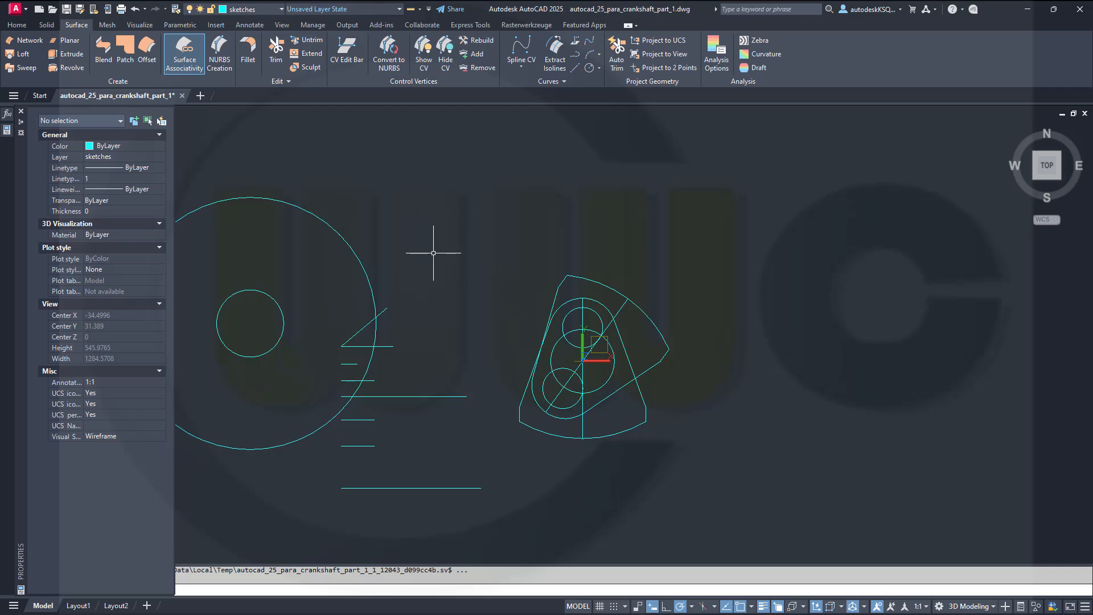
key(ctrl+1)
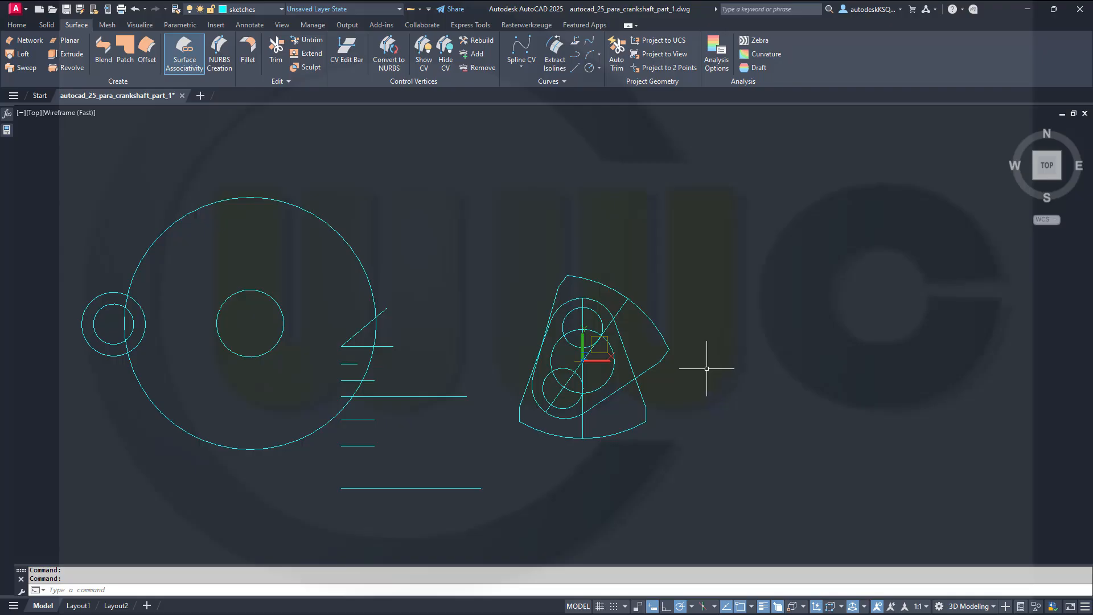